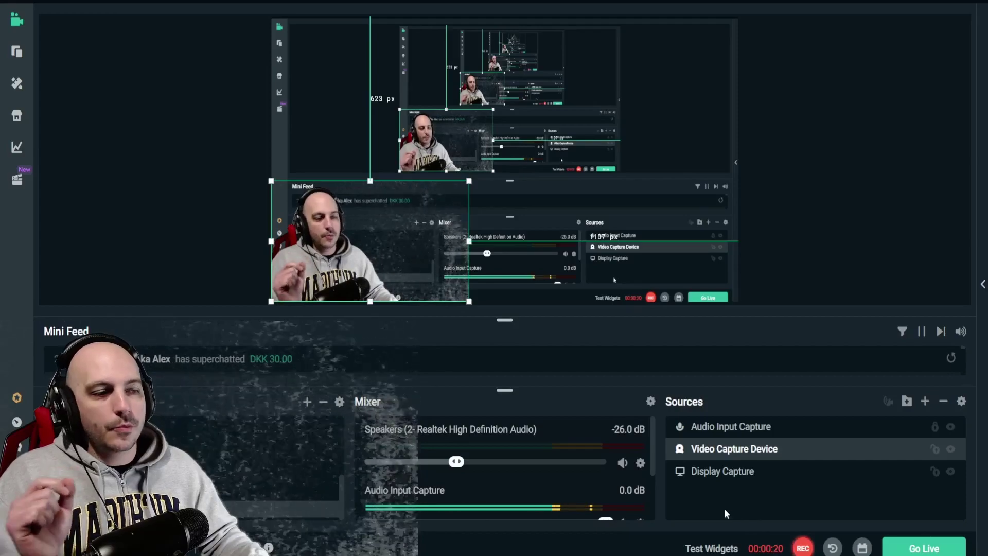
- Open the Video Capture Device settings for the HD Pro Webcam C920 source
{"action": "right_click", "coordinate": [735, 443]}
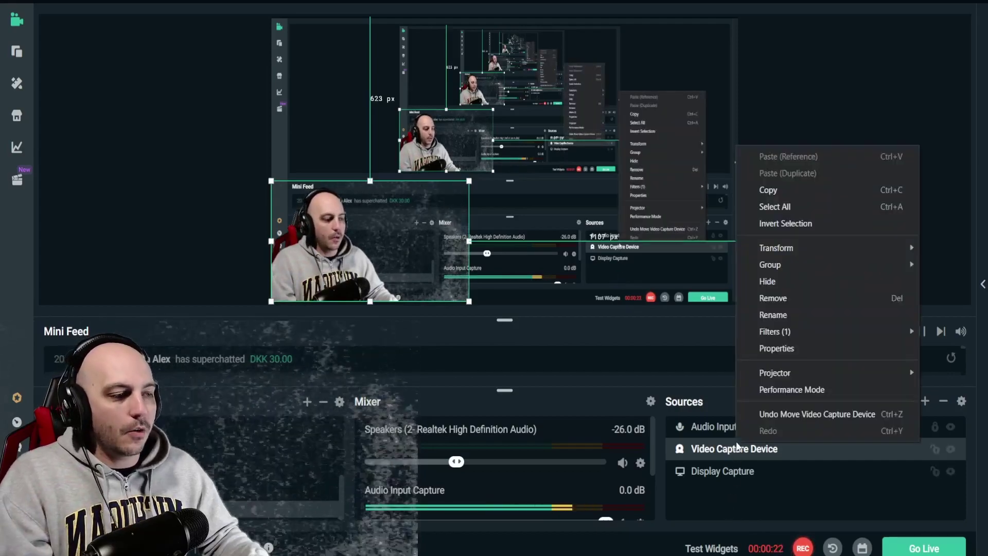
{"action": "left_click", "coordinate": [776, 348]}
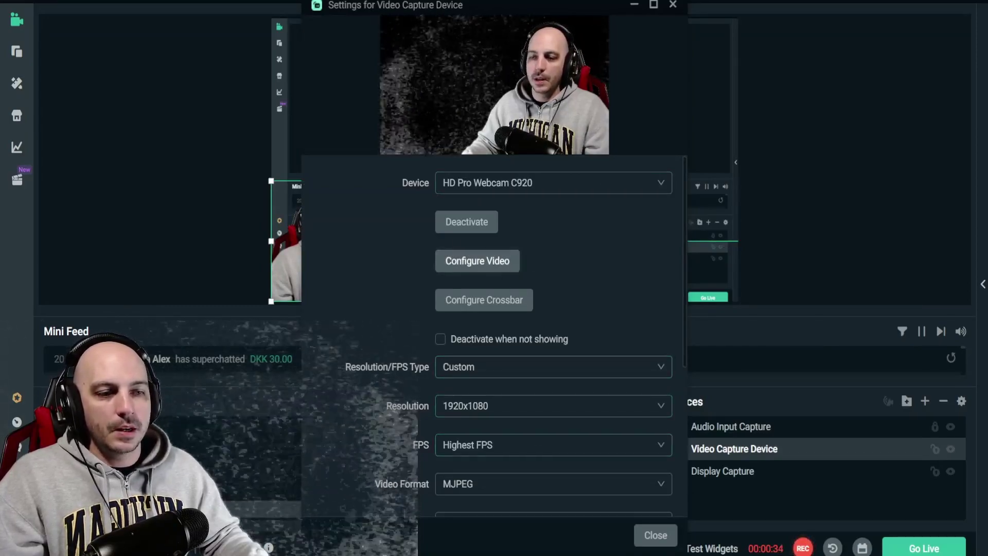
- Turn off the webcam's auto white balance and Low Light Compensation, then move the settings window off the preview
{"action": "left_click_drag", "start_coordinate": [238, 108], "coordinate": [488, 132]}
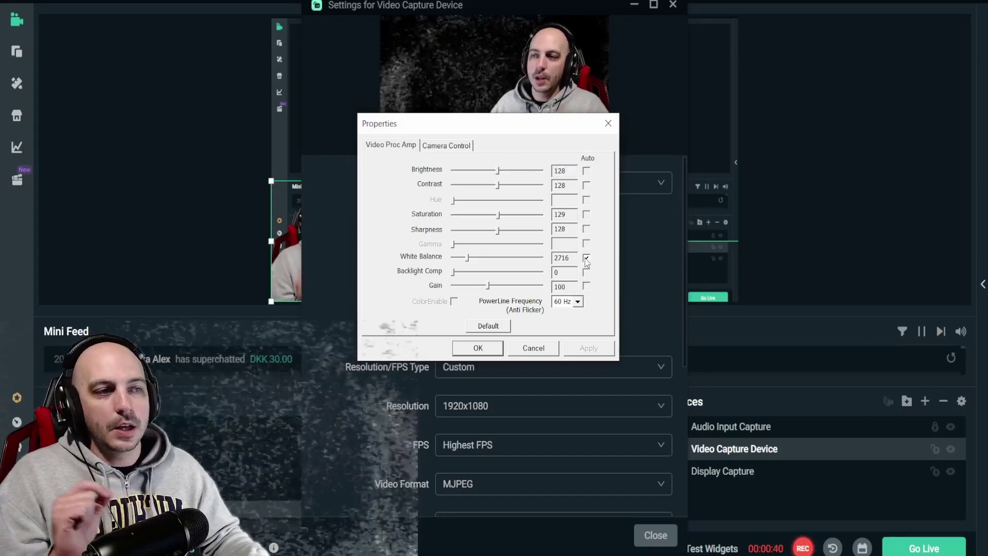
{"action": "left_click", "coordinate": [452, 146]}
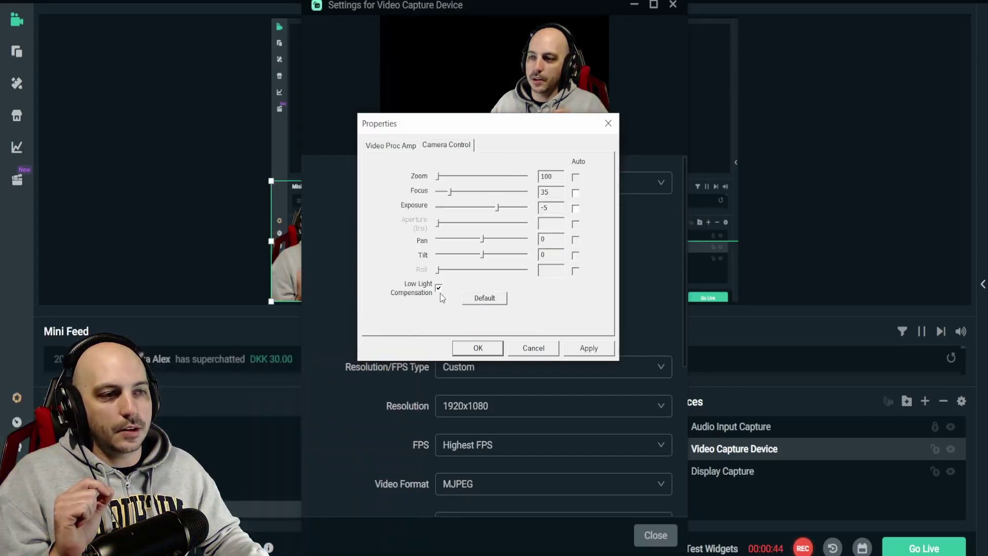
{"action": "left_click", "coordinate": [571, 348]}
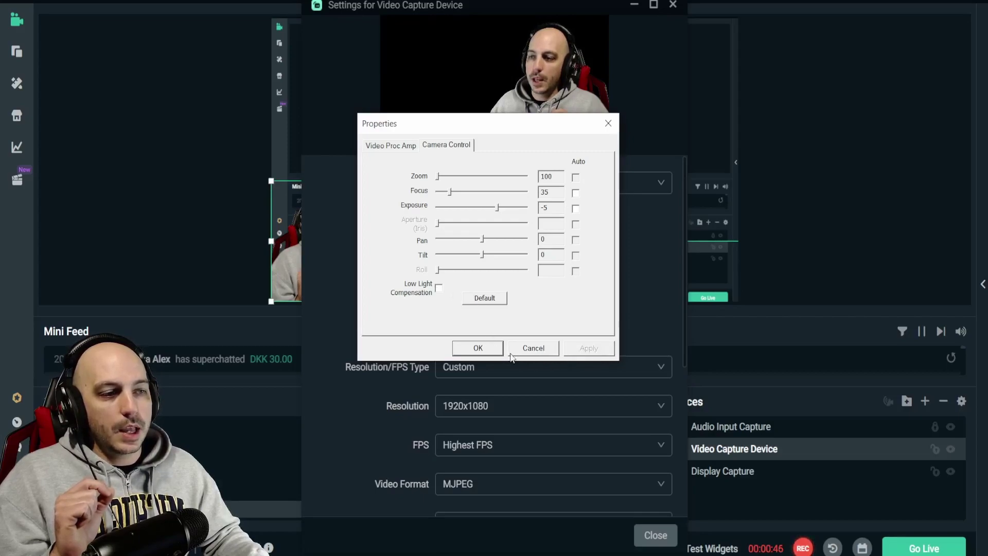
{"action": "left_click", "coordinate": [478, 347]}
{"action": "left_click_drag", "start_coordinate": [530, 6], "coordinate": [719, 37]}
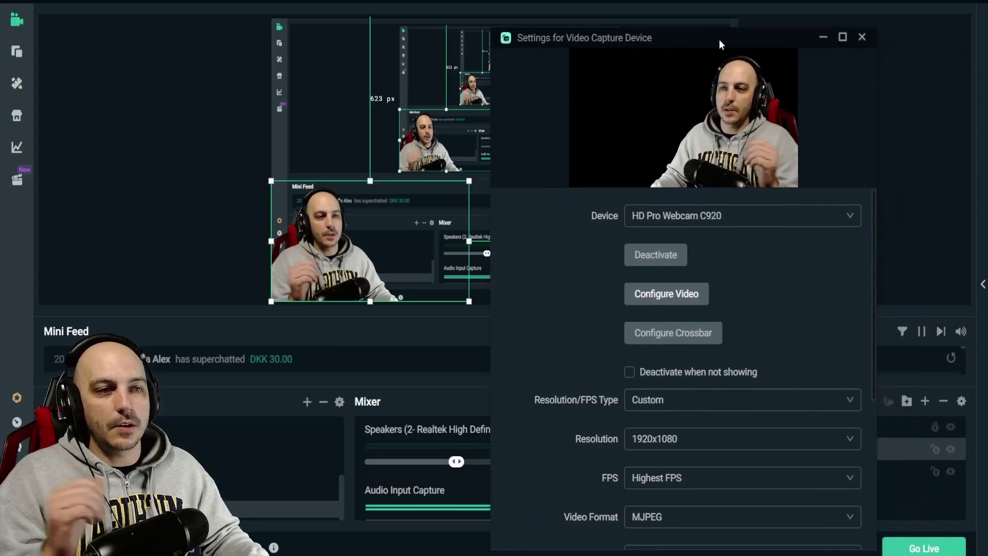
- Raise the webcam exposure from -5 to -3 and lower the gain from 102 to 25
{"action": "left_click", "coordinate": [666, 294]}
{"action": "left_click_drag", "start_coordinate": [270, 123], "coordinate": [699, 152]}
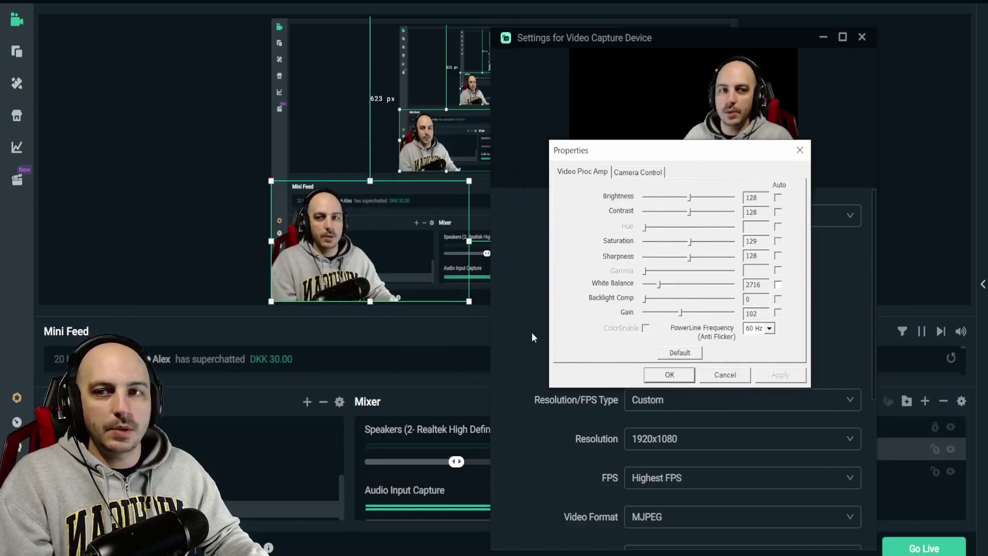
{"action": "left_click", "coordinate": [637, 172]}
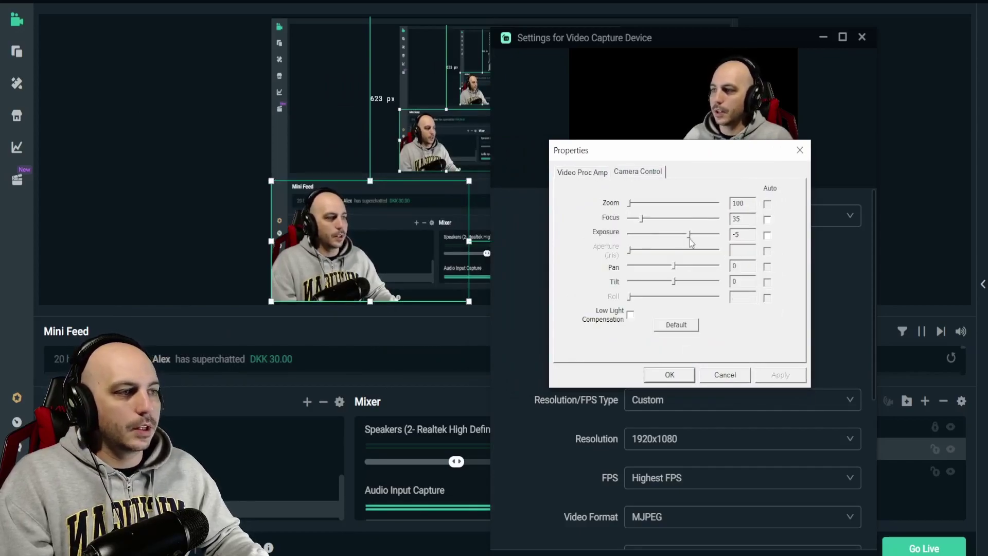
{"action": "left_click_drag", "start_coordinate": [690, 234], "coordinate": [709, 235]}
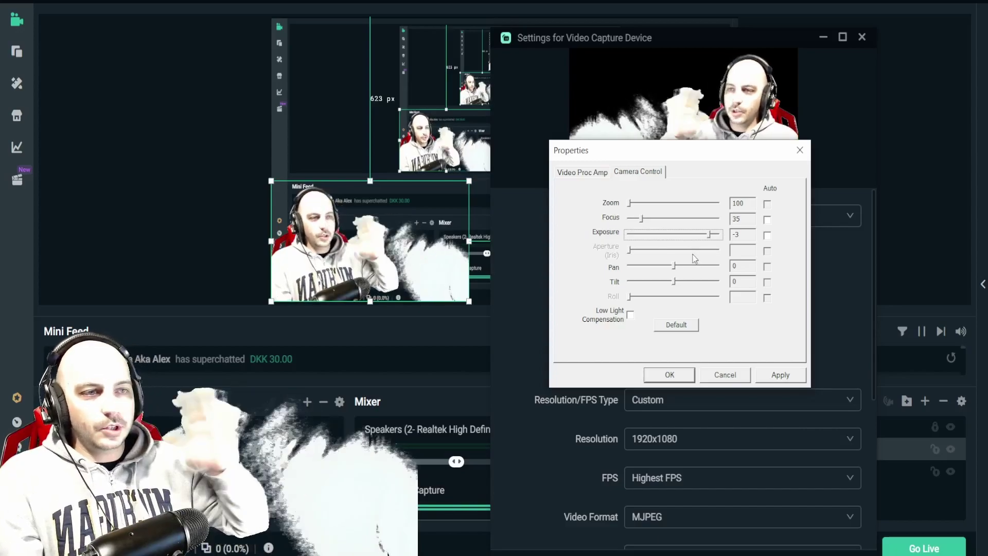
{"action": "left_click", "coordinate": [592, 174]}
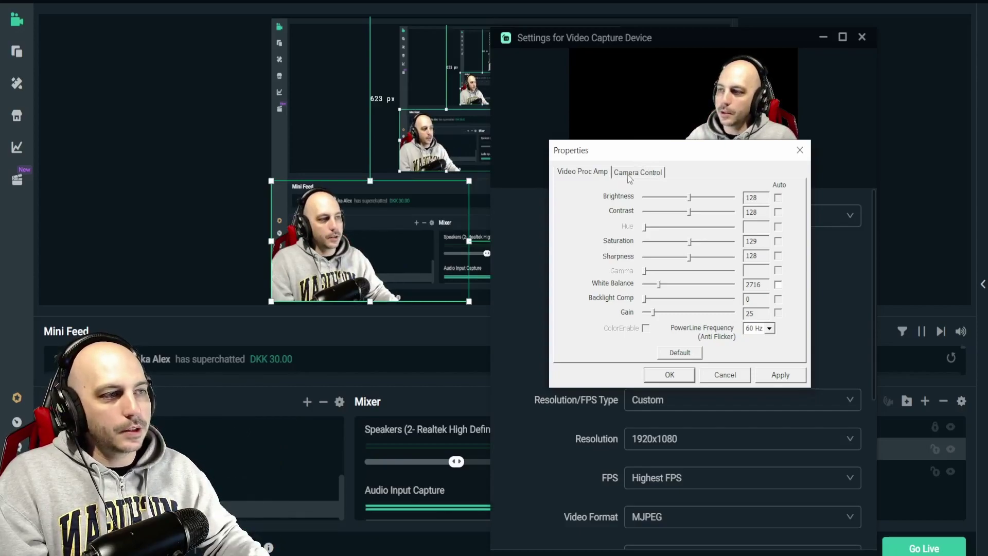
- Try webcam exposure values -5, -7 and -8, then settle exposure at -6
{"action": "left_click", "coordinate": [628, 174]}
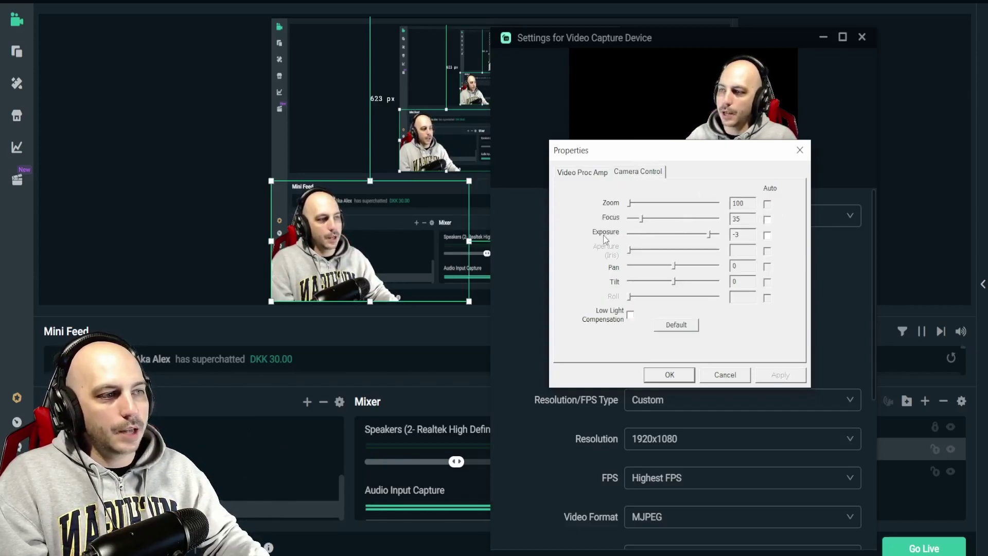
{"action": "left_click_drag", "start_coordinate": [709, 234], "coordinate": [688, 234]}
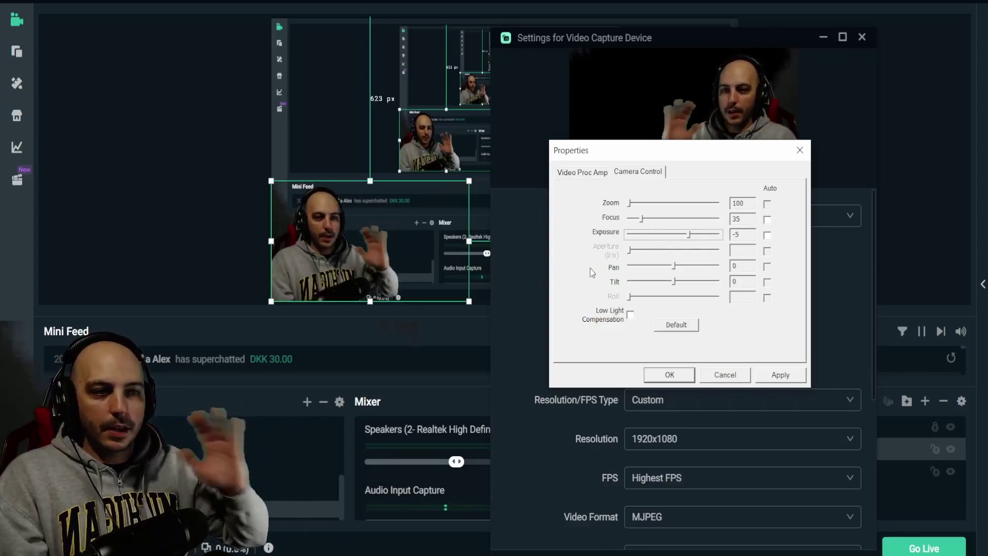
{"action": "left_click_drag", "start_coordinate": [688, 234], "coordinate": [677, 236]}
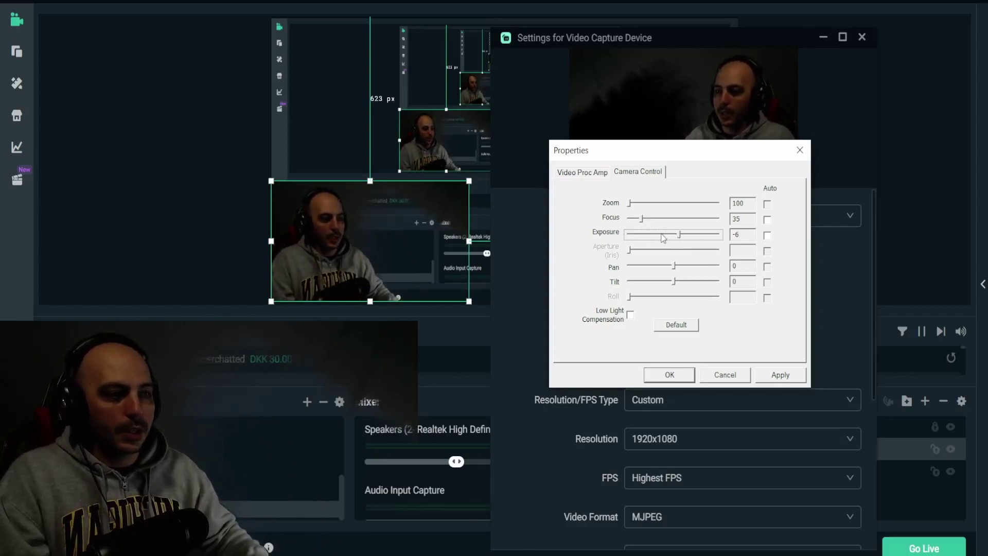
{"action": "left_click", "coordinate": [663, 238]}
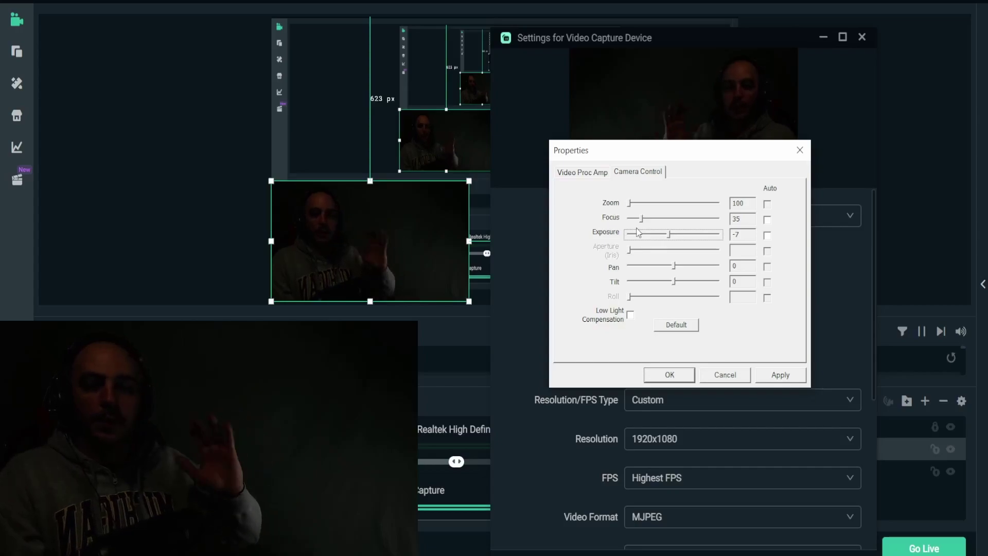
{"action": "left_click_drag", "start_coordinate": [666, 238], "coordinate": [662, 239]}
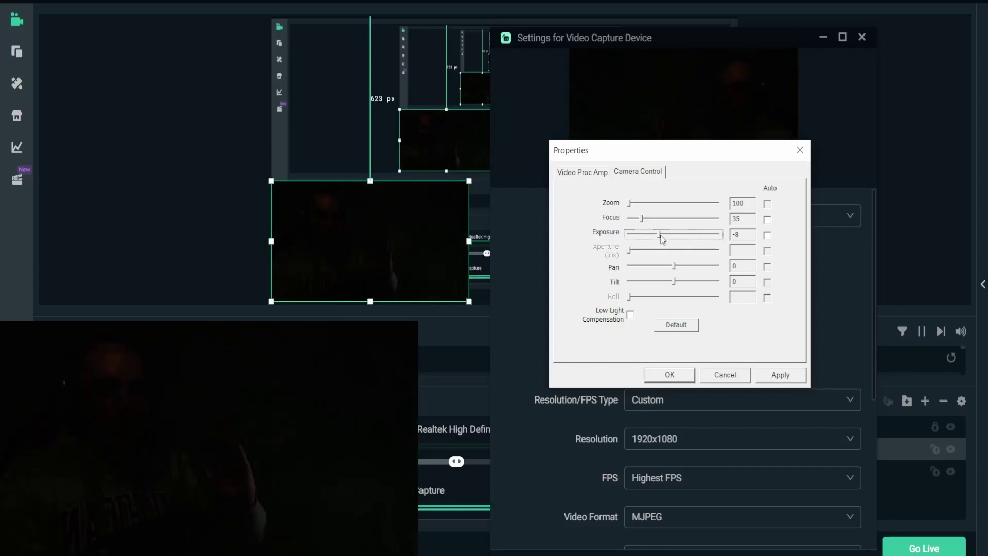
{"action": "left_click_drag", "start_coordinate": [671, 239], "coordinate": [689, 238]}
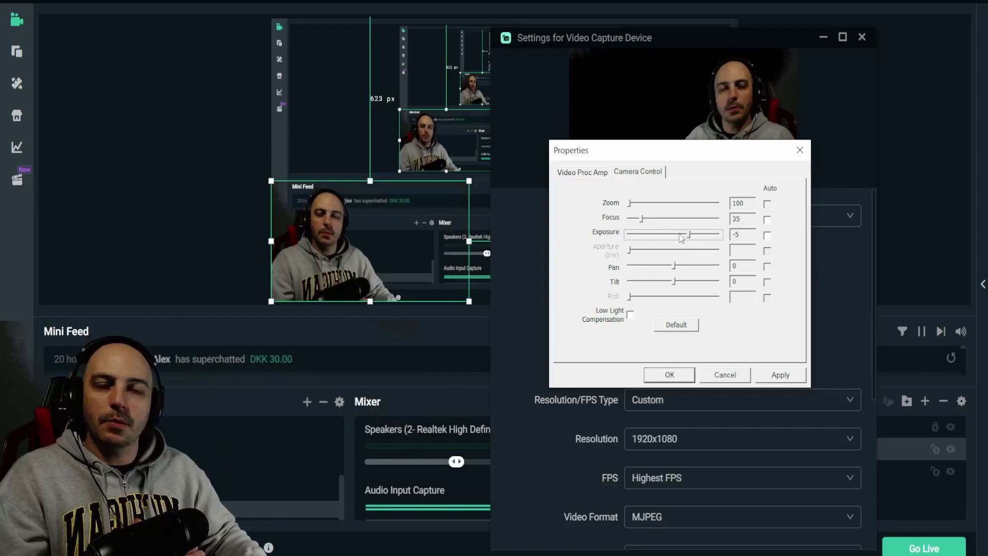
{"action": "left_click", "coordinate": [680, 235]}
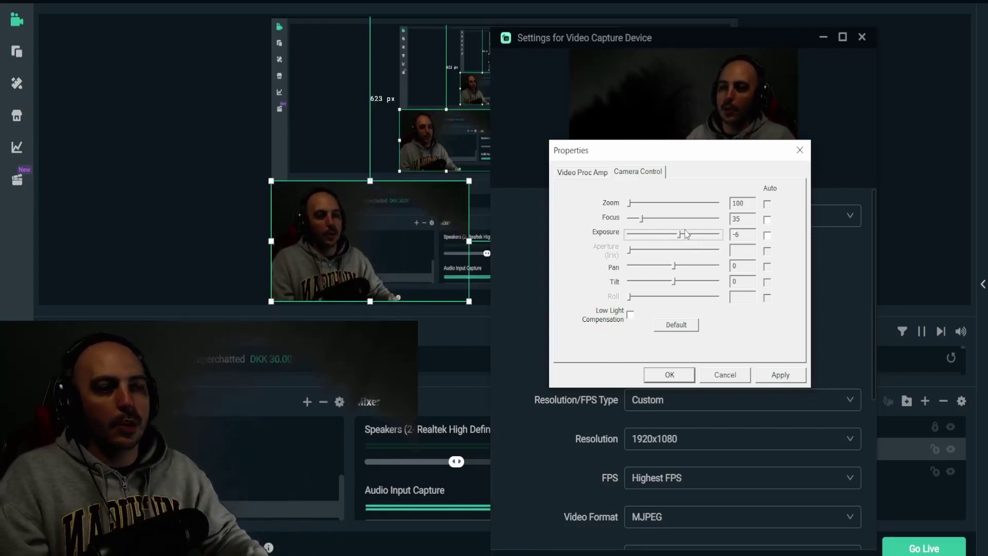
{"action": "left_click", "coordinate": [580, 175]}
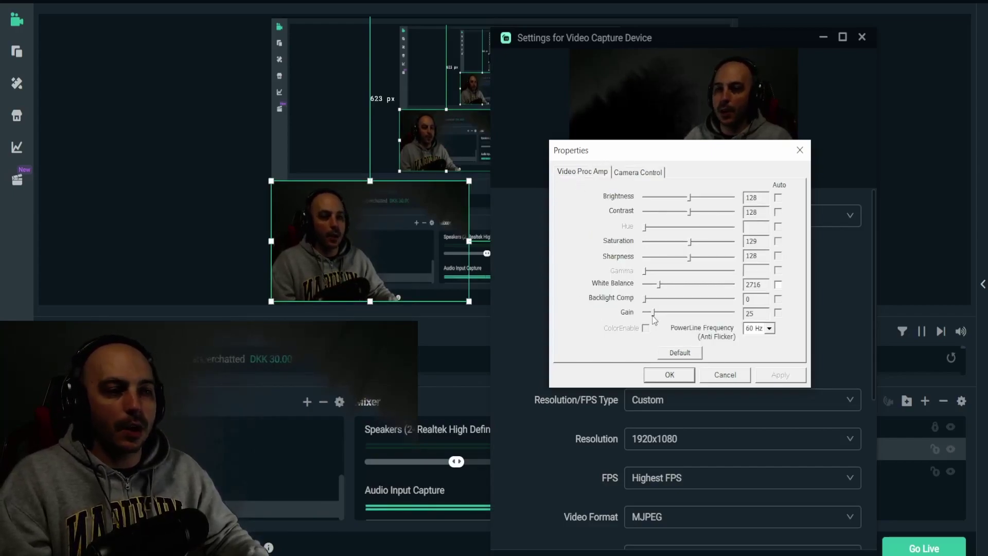
- Raise the webcam Gain slider from 0 up to 180 to brighten the feed
{"action": "left_click", "coordinate": [637, 172]}
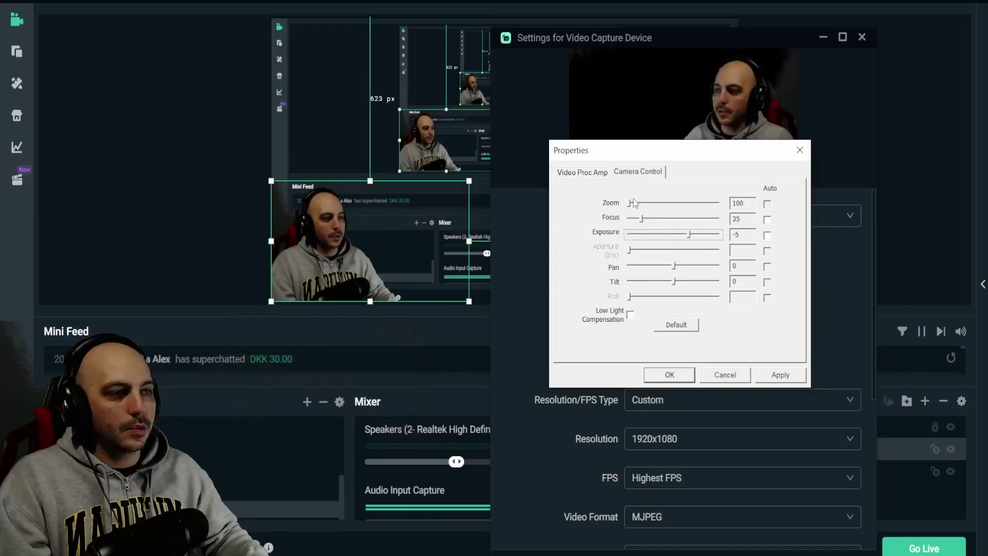
{"action": "left_click", "coordinate": [582, 171]}
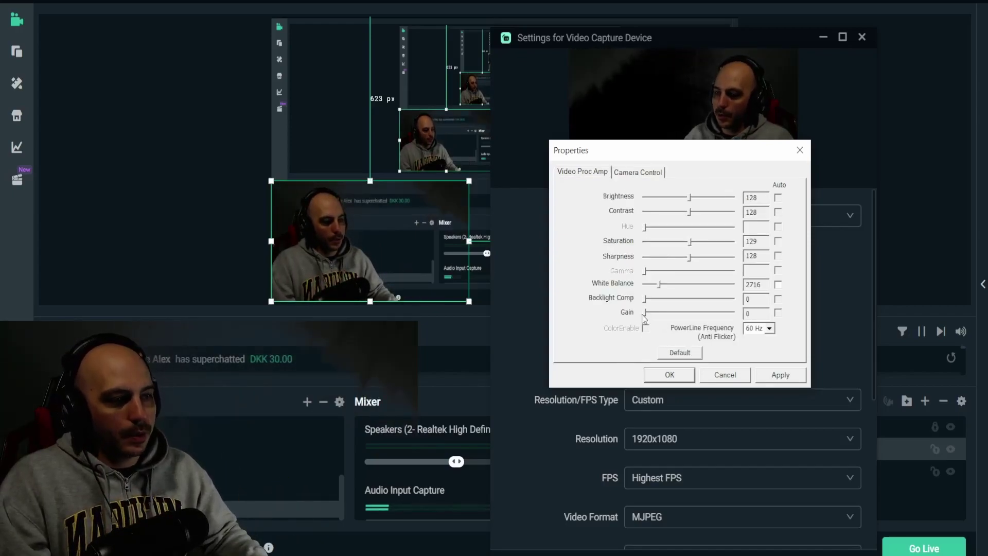
{"action": "left_click_drag", "start_coordinate": [644, 311], "coordinate": [668, 318]}
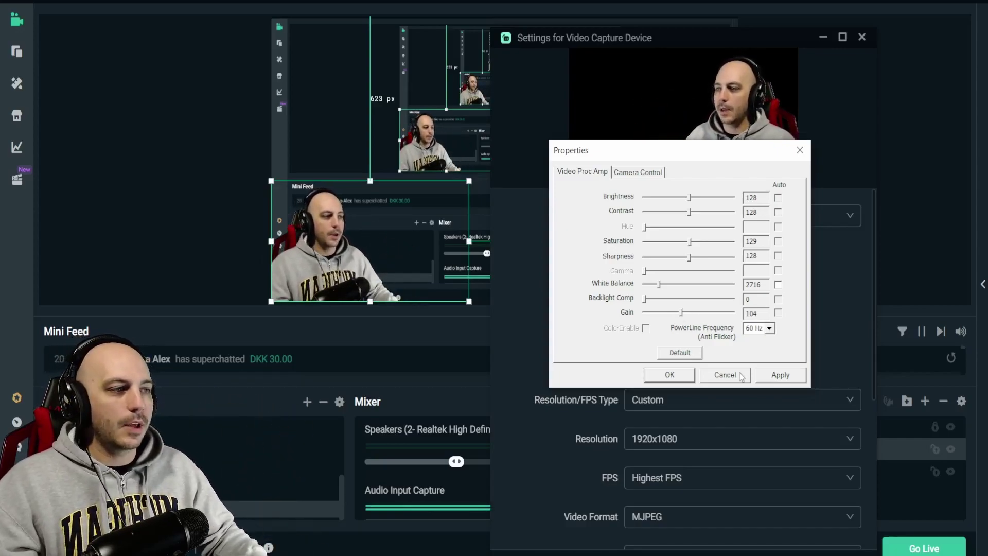
{"action": "left_click", "coordinate": [636, 172]}
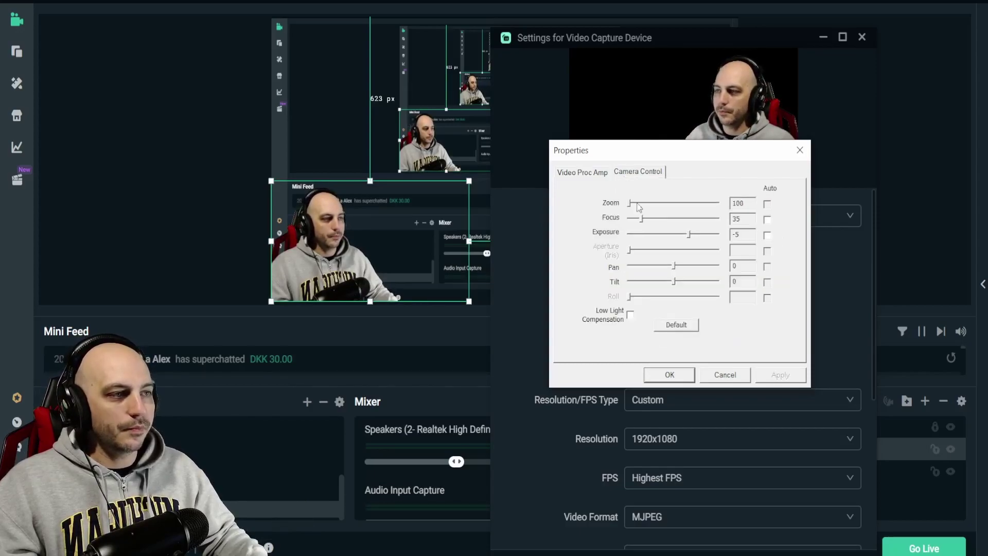
{"action": "left_click", "coordinate": [582, 172]}
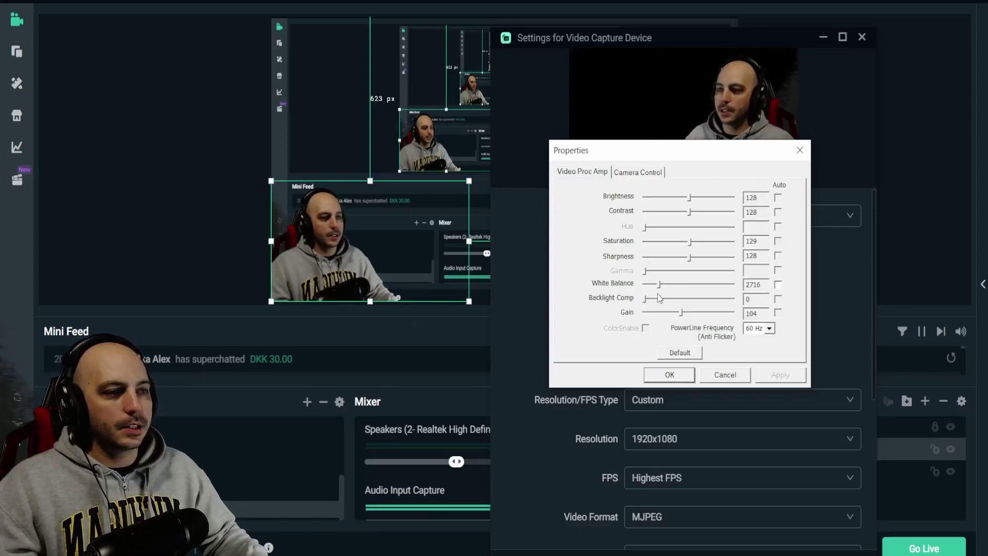
{"action": "left_click_drag", "start_coordinate": [681, 316], "coordinate": [708, 319]}
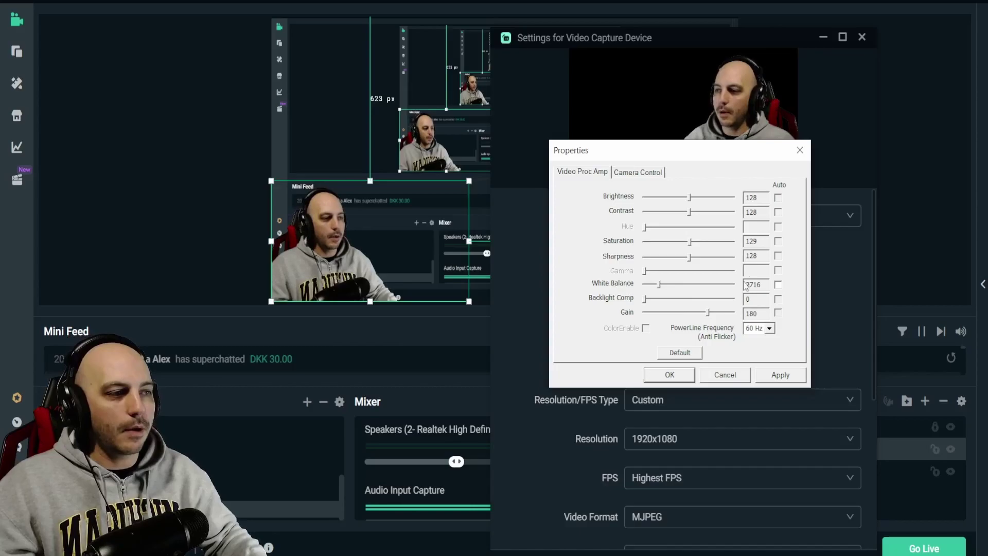
- Try a webcam white balance of 3216, then lower it to 2828
{"action": "left_click_drag", "start_coordinate": [659, 288], "coordinate": [685, 289]}
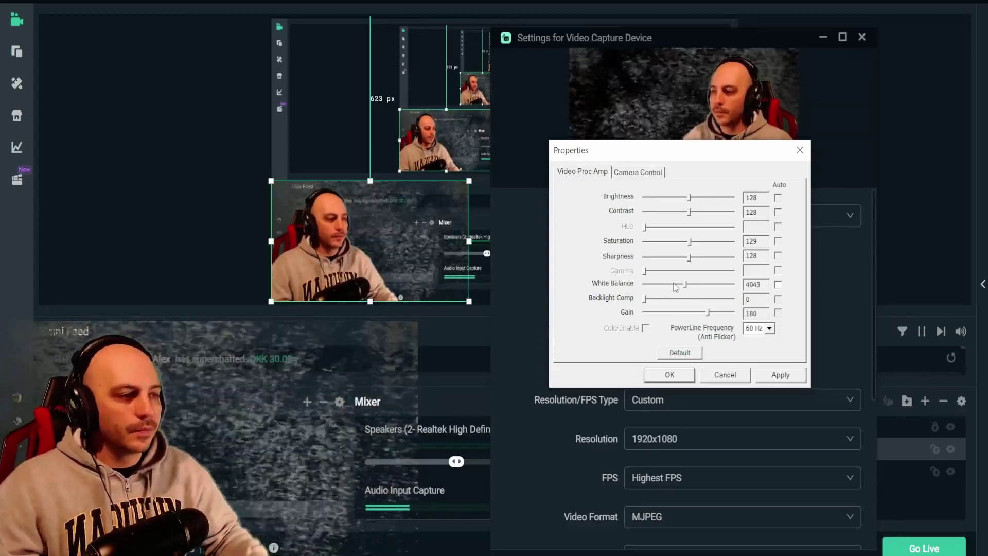
{"action": "left_click_drag", "start_coordinate": [686, 288], "coordinate": [664, 287]}
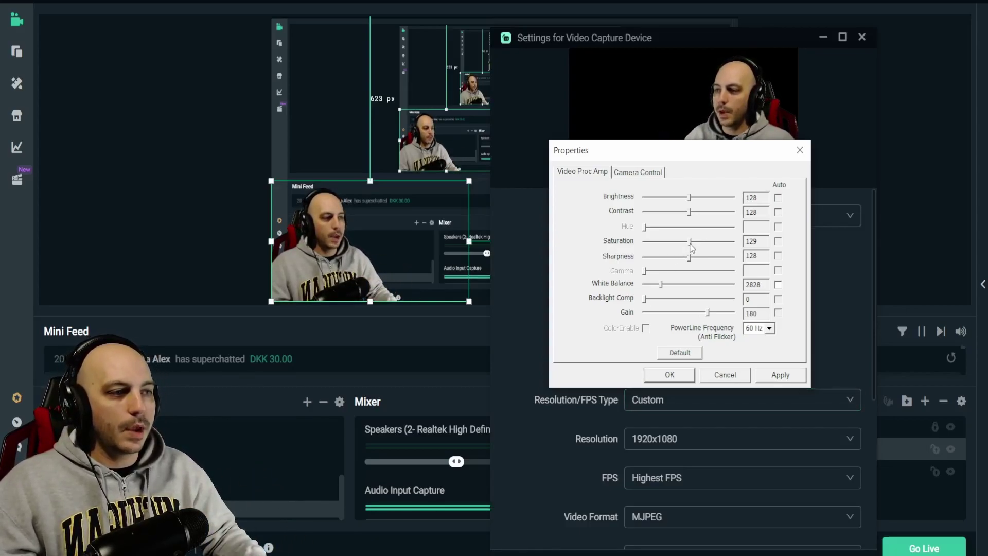
- Compare lower and higher saturation levels, up to 224, and leave saturation at 128
{"action": "left_click_drag", "start_coordinate": [669, 244], "coordinate": [667, 243]}
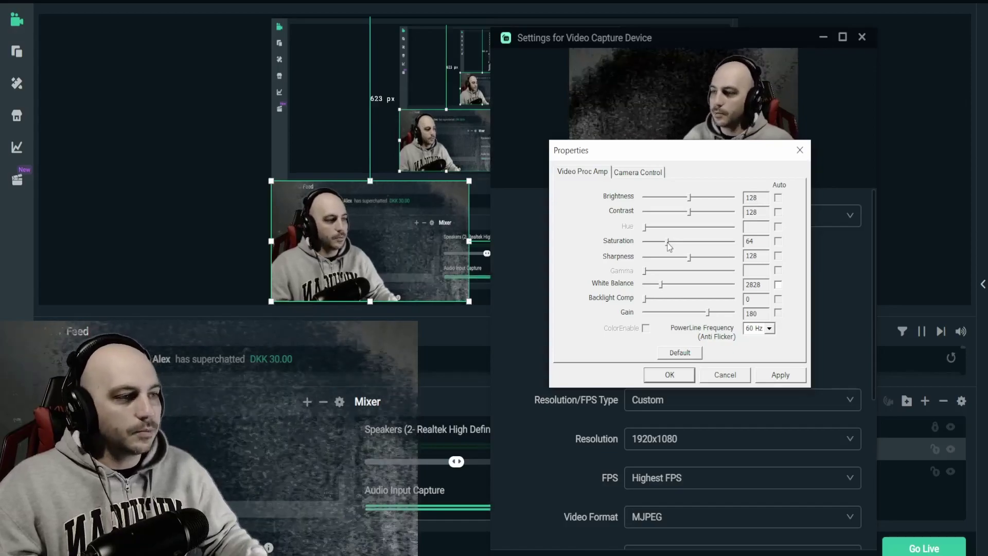
{"action": "left_click_drag", "start_coordinate": [669, 245], "coordinate": [693, 246]}
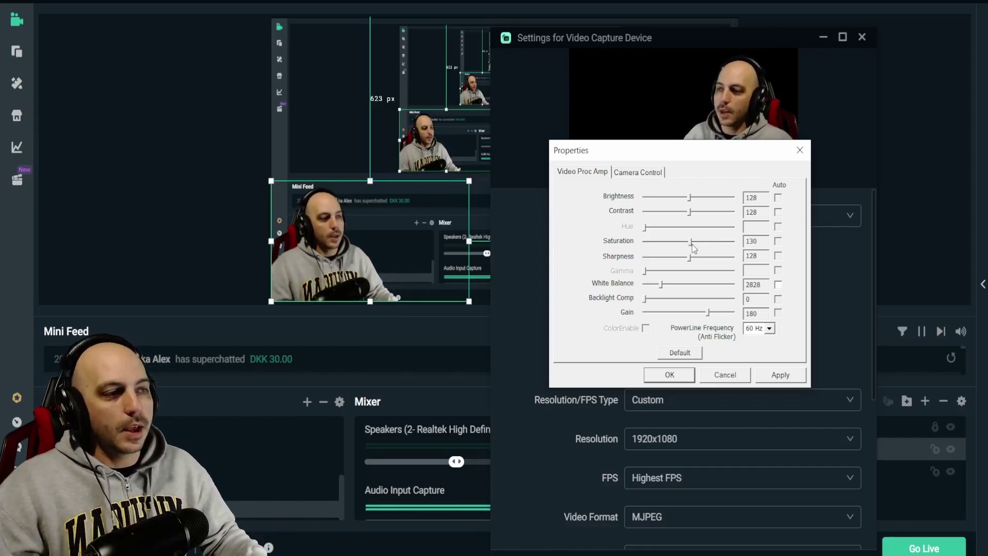
{"action": "mouse_move", "coordinate": [693, 247]}
{"action": "left_mouse_down"}
{"action": "mouse_move", "coordinate": [725, 250]}
{"action": "mouse_move", "coordinate": [711, 247]}
{"action": "left_mouse_up"}
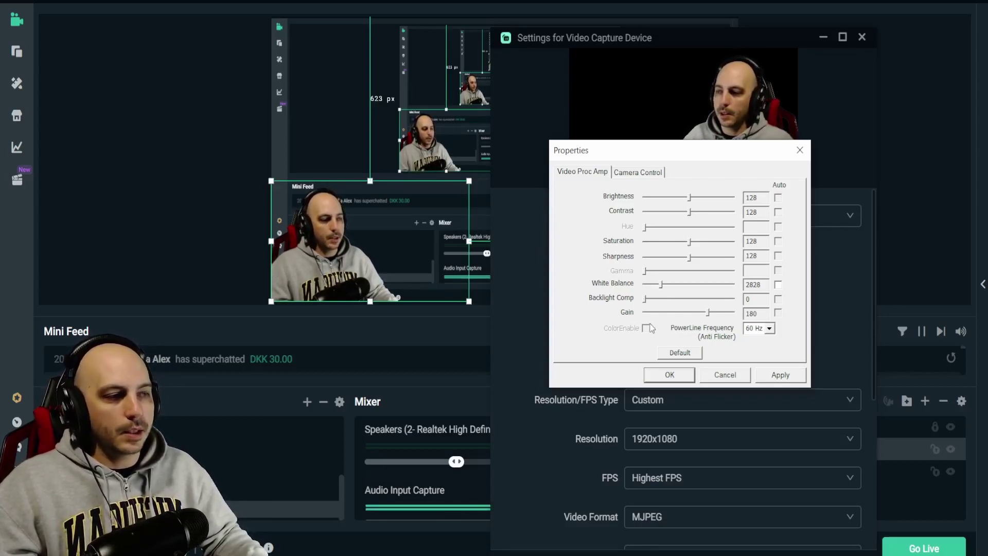
- Set the webcam exposure to -5 and lower the gain to 79
{"action": "left_click", "coordinate": [638, 175]}
{"action": "left_click", "coordinate": [628, 207]}
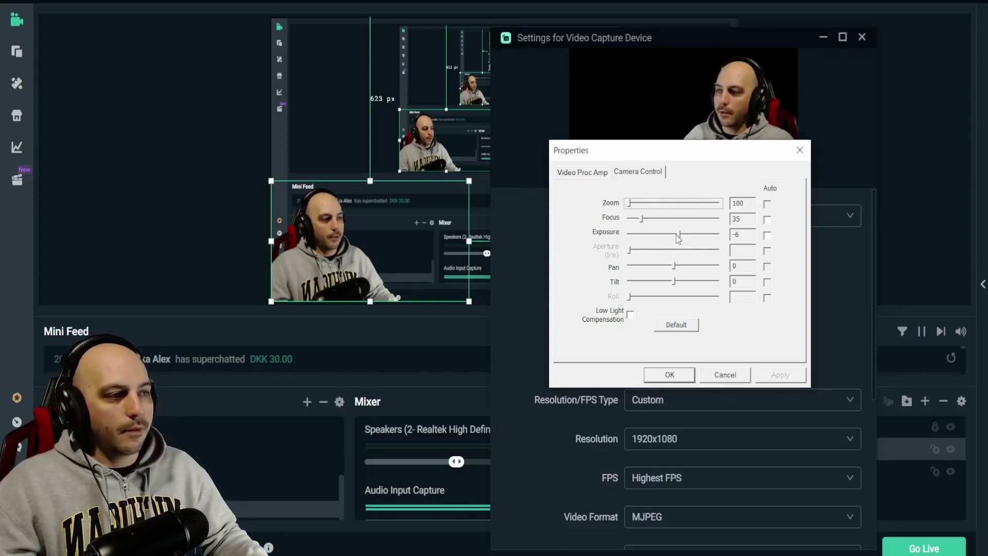
{"action": "left_click", "coordinate": [694, 239]}
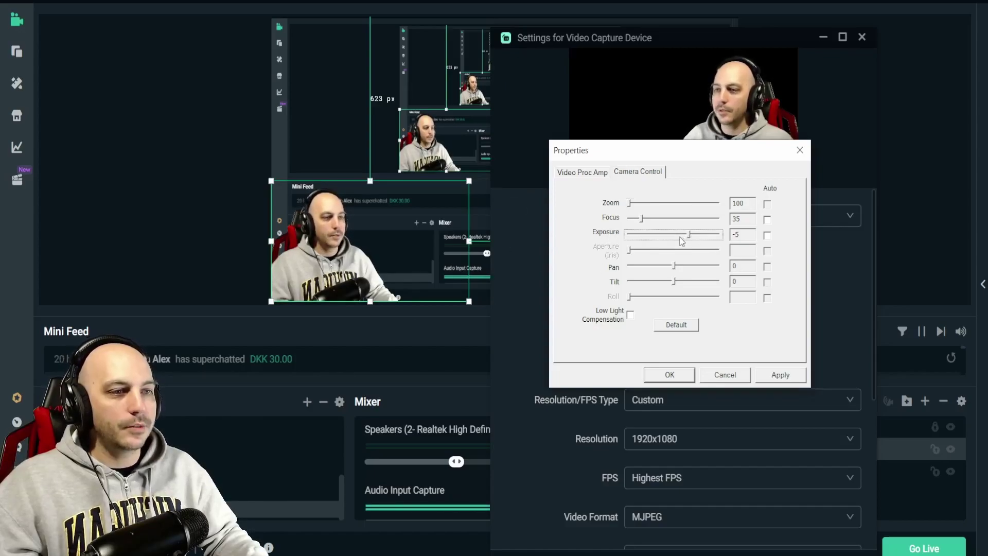
{"action": "left_click", "coordinate": [591, 174]}
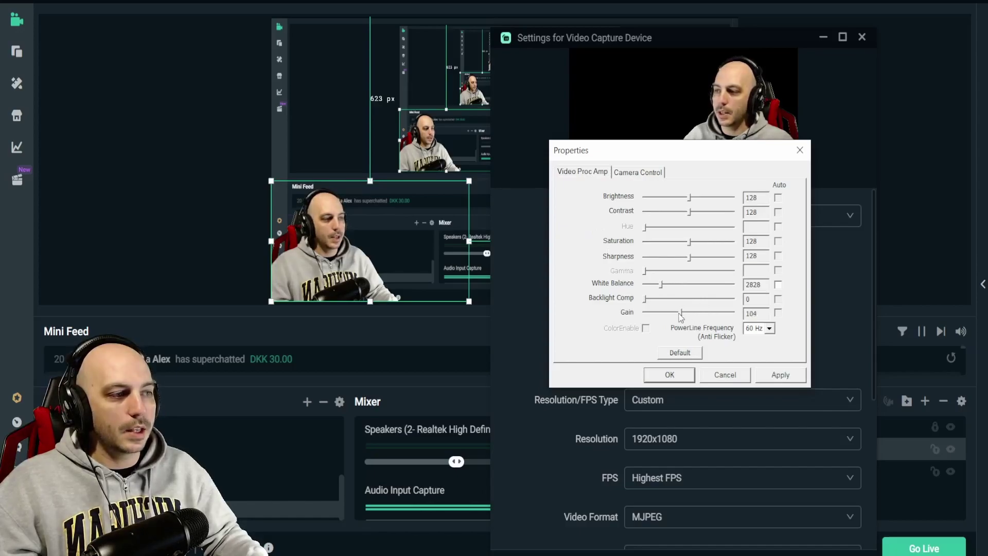
{"action": "left_click_drag", "start_coordinate": [673, 316], "coordinate": [672, 317]}
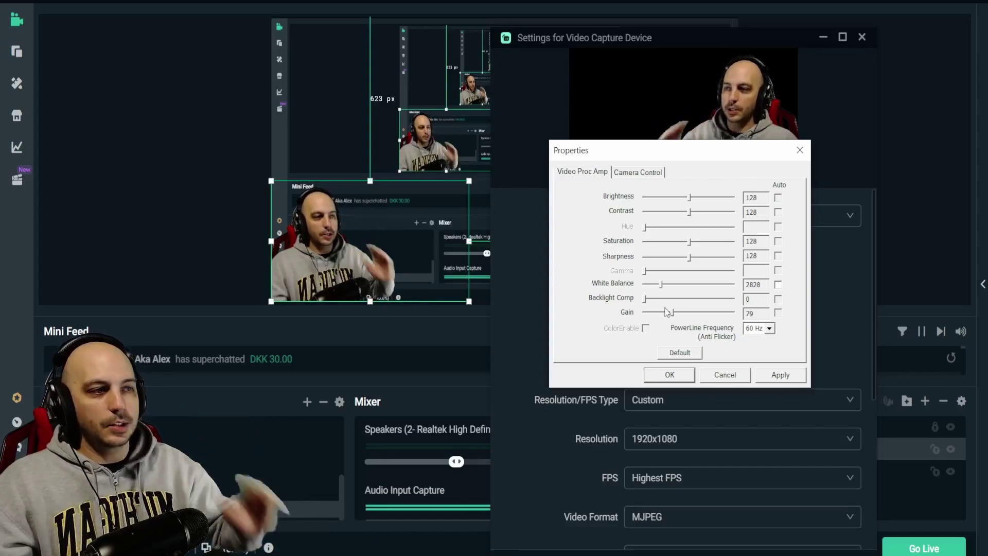
{"action": "left_click", "coordinate": [638, 172]}
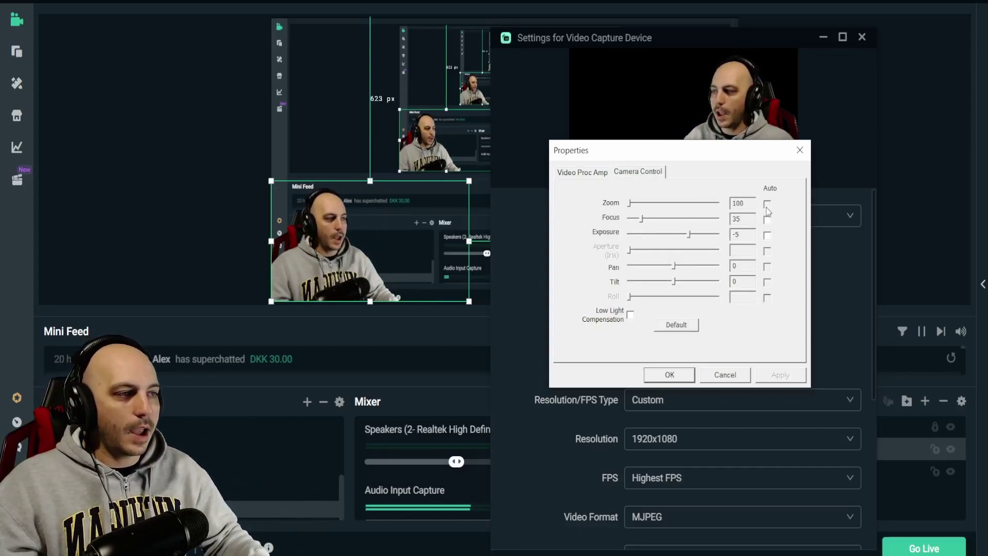
{"action": "left_click", "coordinate": [591, 176]}
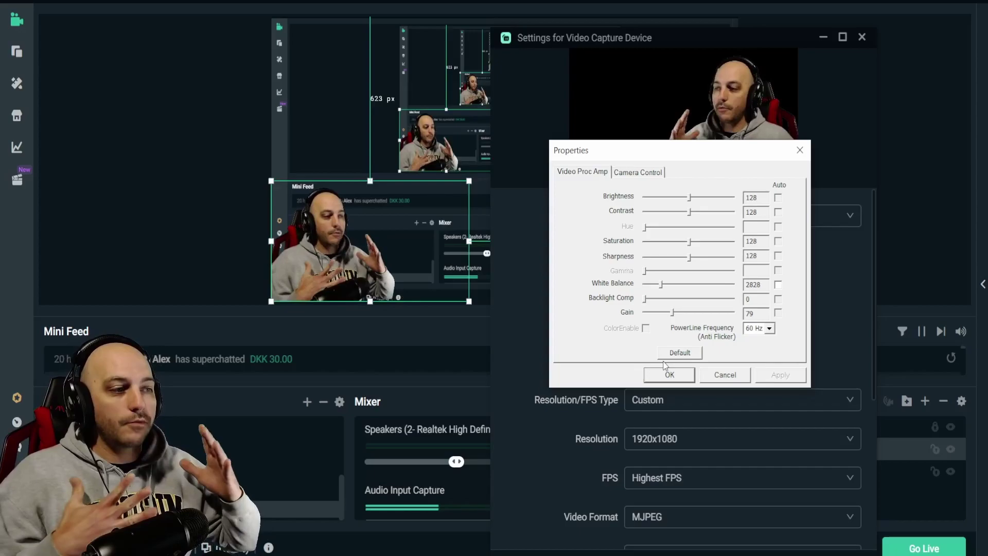
- Confirm the camera properties and close the Video Capture Device settings
{"action": "left_click", "coordinate": [668, 374]}
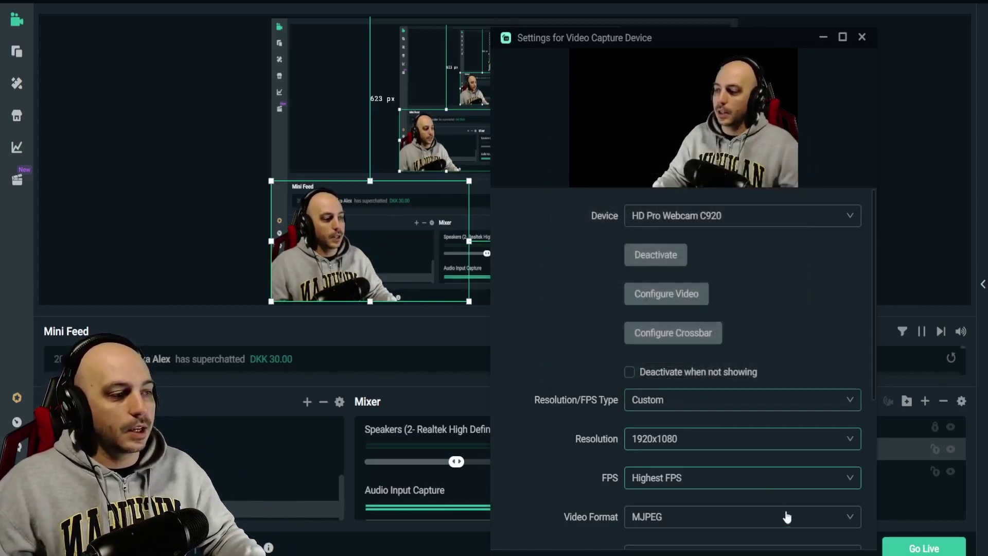
{"action": "left_click_drag", "start_coordinate": [760, 39], "coordinate": [745, 19]}
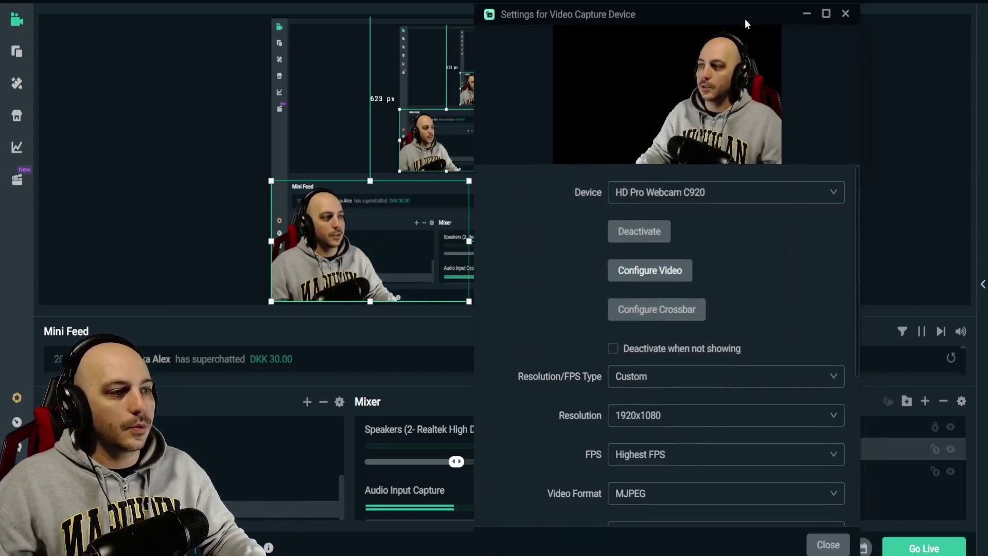
{"action": "left_click", "coordinate": [819, 538]}
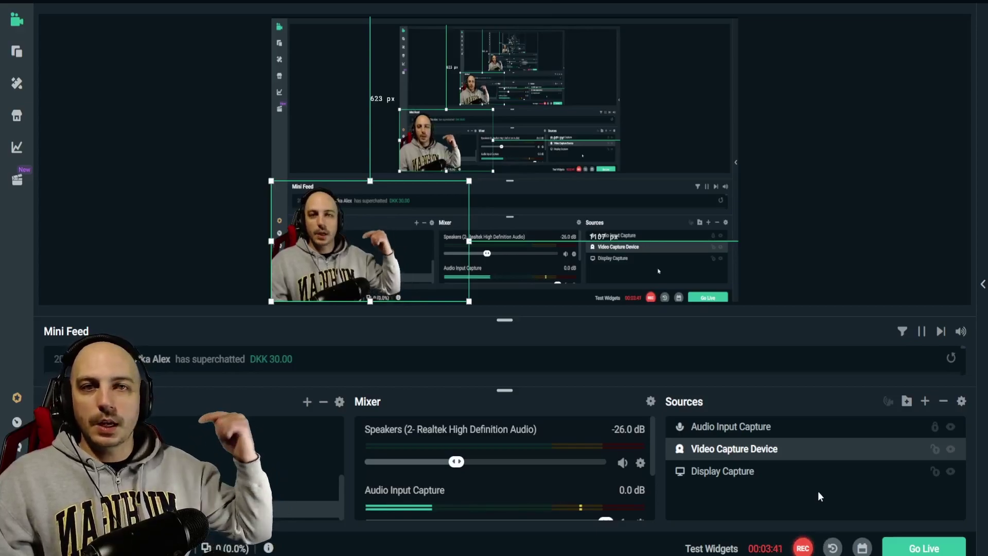